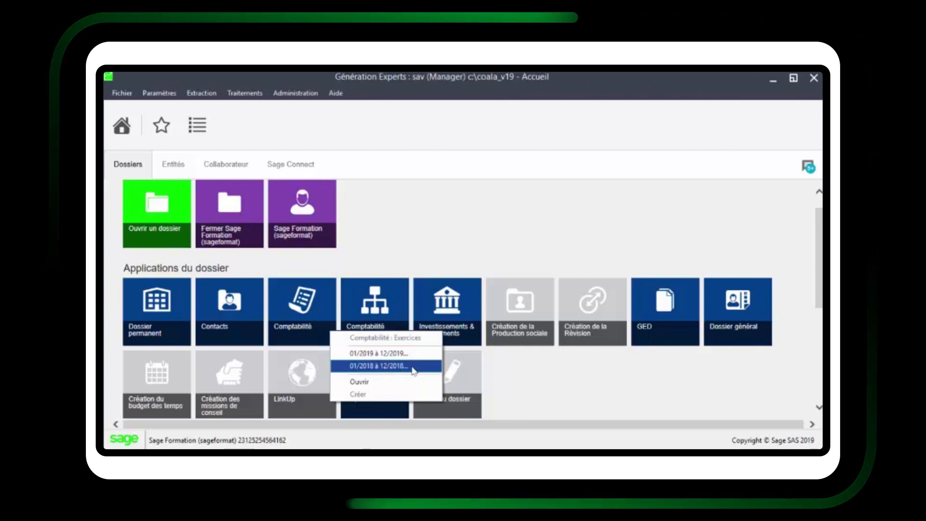
- Open the 01/2018 to 12/2018 accounting exercise and review the closing-statement settings in the current exercise's attributes
{"action": "left_click", "coordinate": [414, 366]}
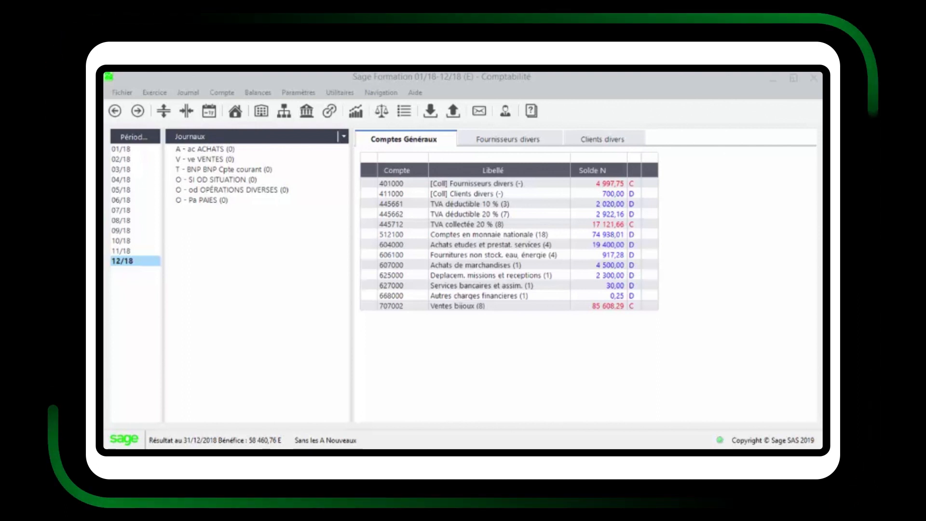
{"action": "left_click", "coordinate": [341, 139]}
{"action": "left_click", "coordinate": [325, 178]}
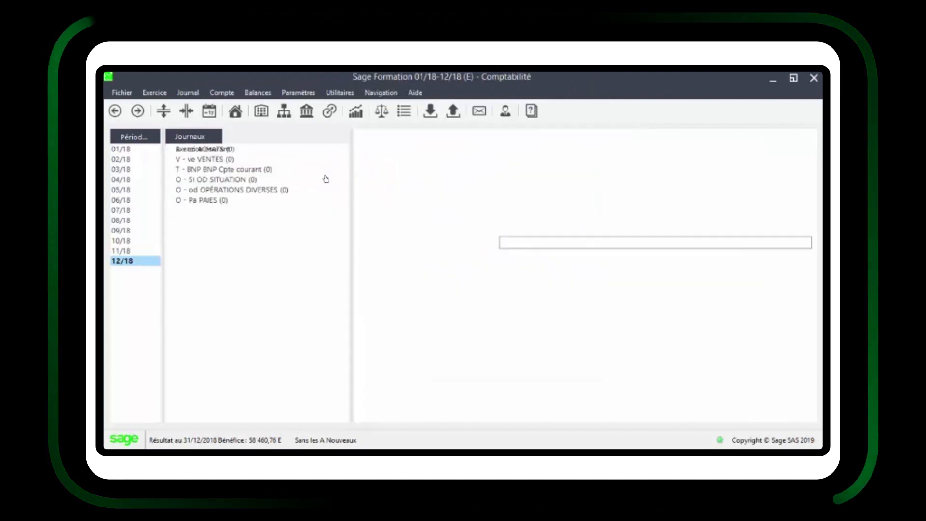
{"action": "left_click_drag", "start_coordinate": [812, 164], "coordinate": [809, 285]}
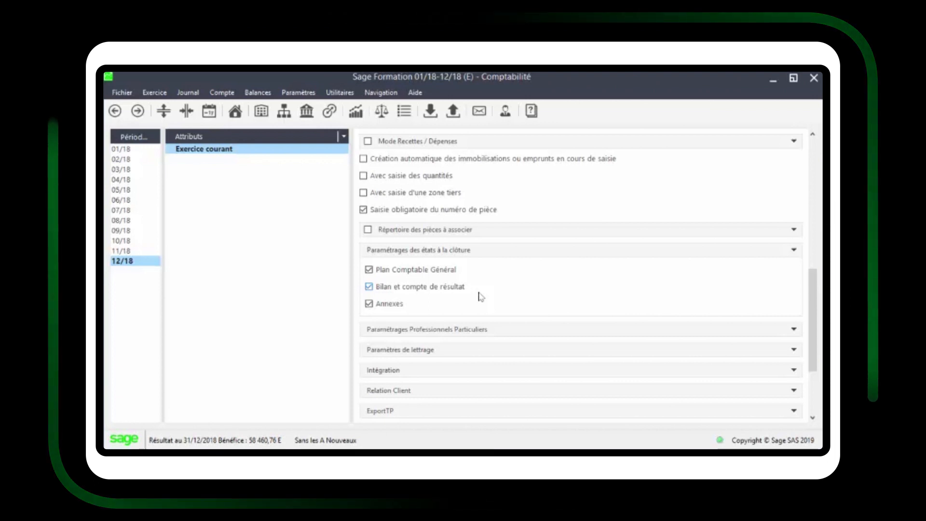
{"action": "scroll", "coordinate": [481, 296], "scroll_direction": "up", "scroll_amount": 1}
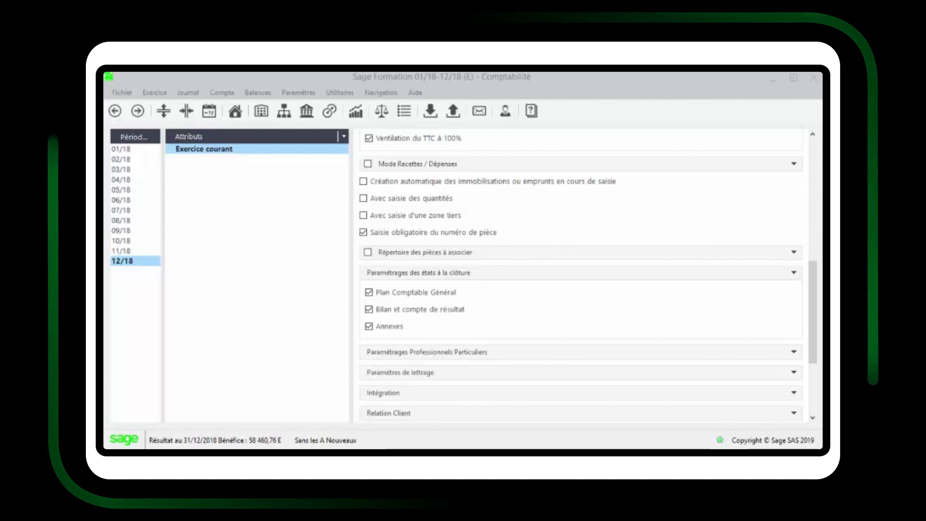
- Calculate and lock the Bilan et Resultat statement in the exercise's list of statements
{"action": "left_click", "coordinate": [344, 139]}
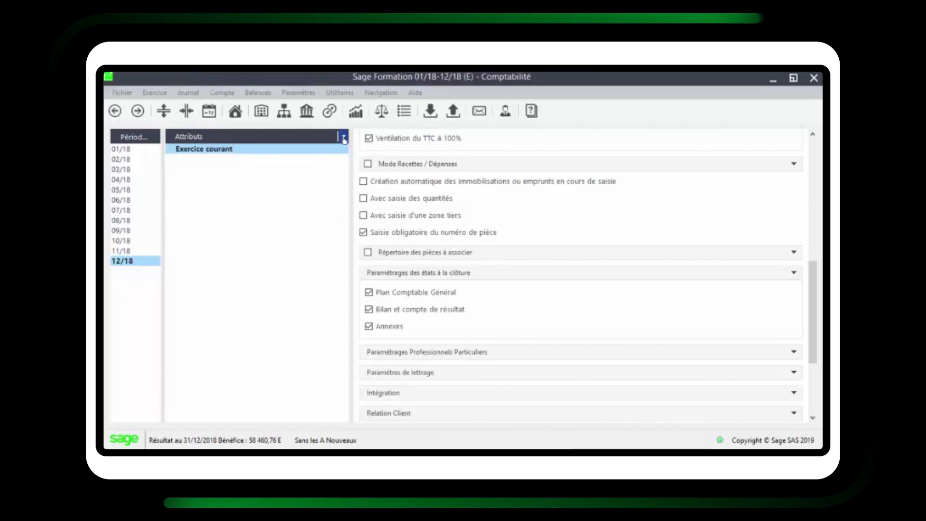
{"action": "left_click", "coordinate": [344, 139]}
{"action": "left_click", "coordinate": [298, 166]}
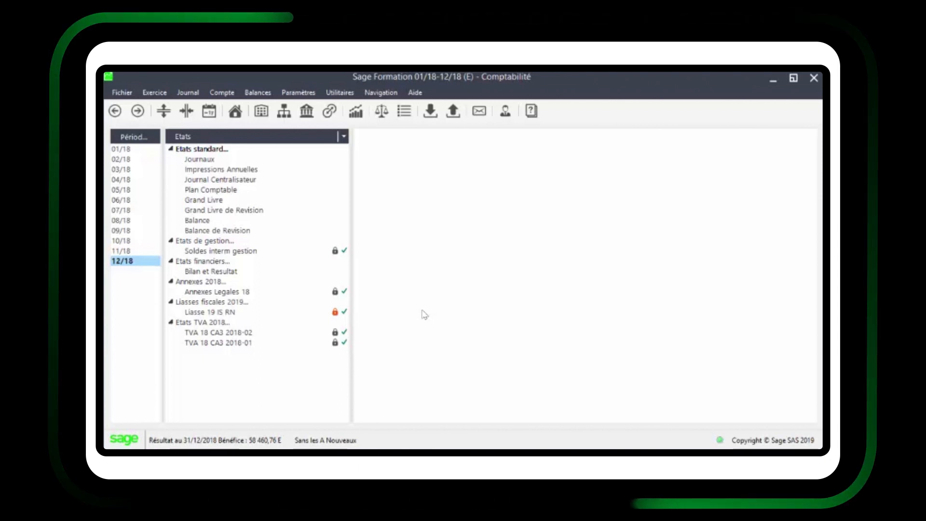
{"action": "left_click", "coordinate": [214, 271]}
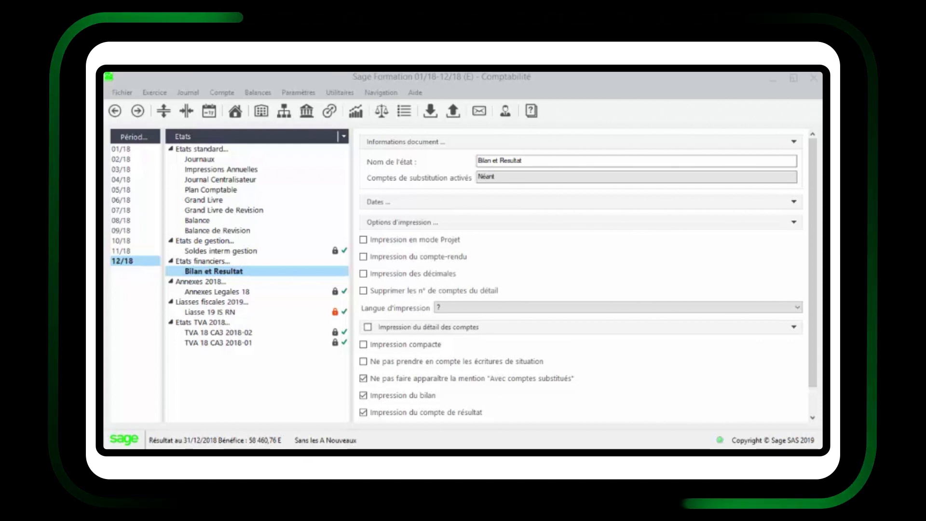
{"action": "right_click", "coordinate": [250, 273]}
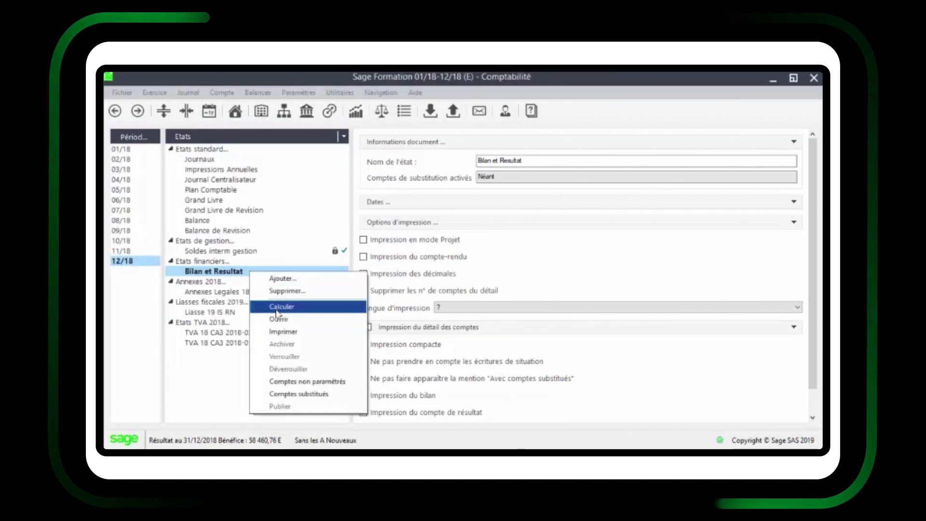
{"action": "left_click", "coordinate": [282, 306]}
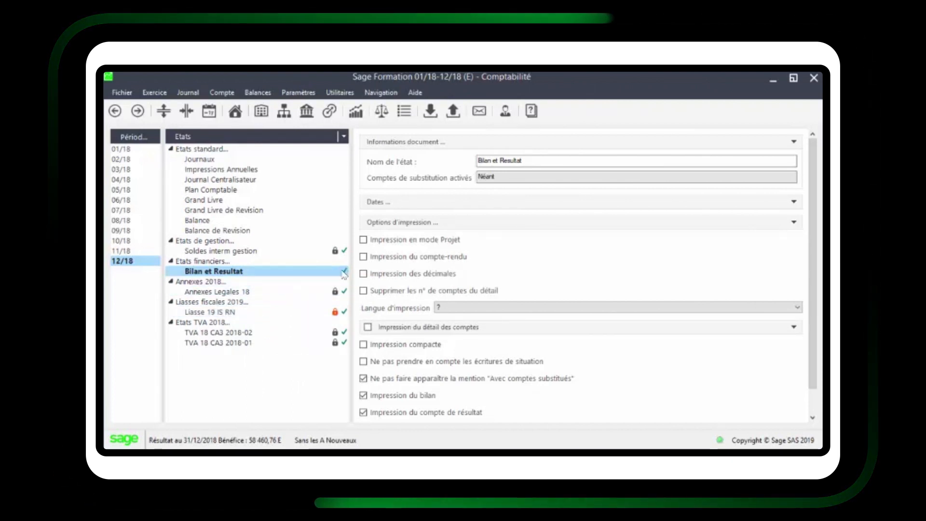
{"action": "right_click", "coordinate": [270, 274]}
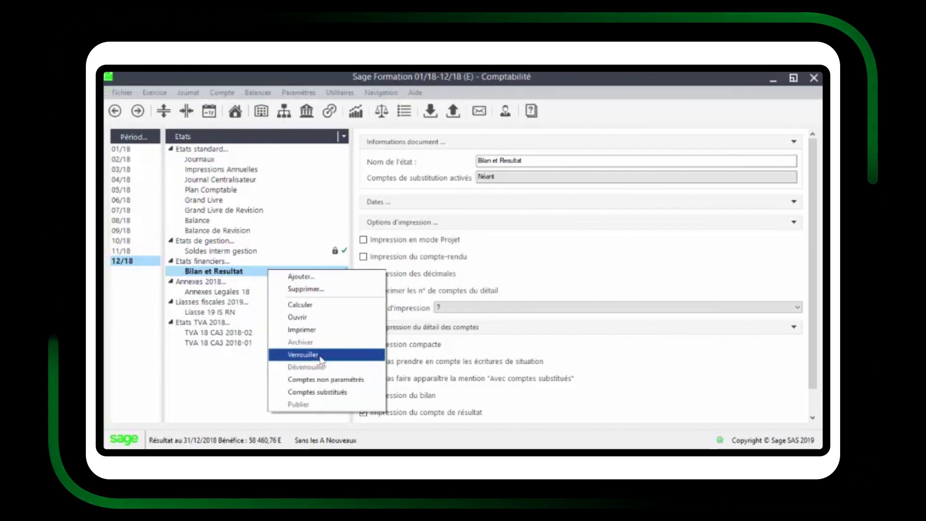
{"action": "left_click", "coordinate": [320, 357]}
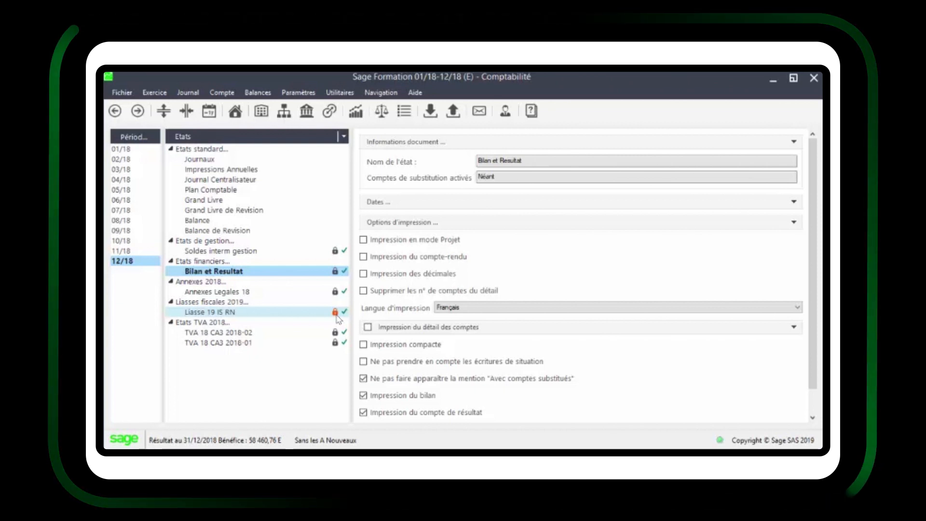
- Check the lock commands and document properties of the Liasse 19 IS RN tax return
{"action": "right_click", "coordinate": [259, 316]}
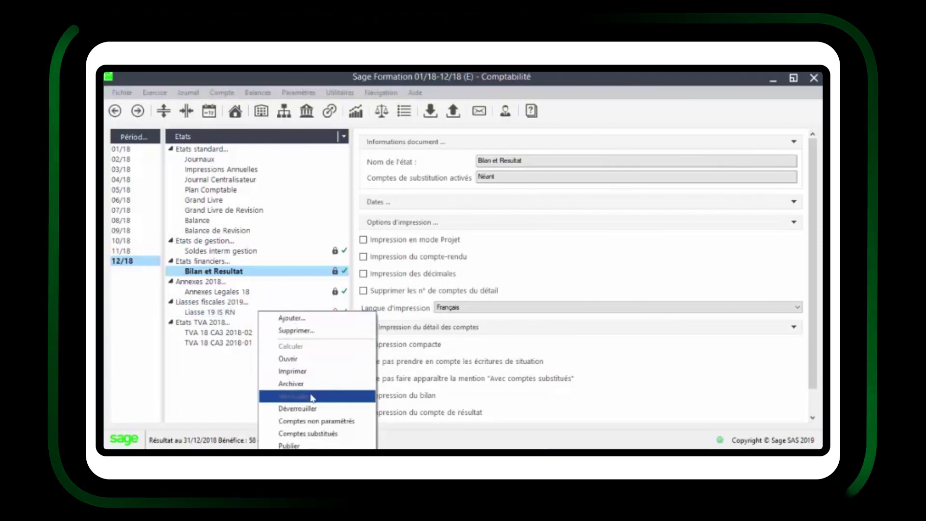
{"action": "left_click", "coordinate": [228, 314]}
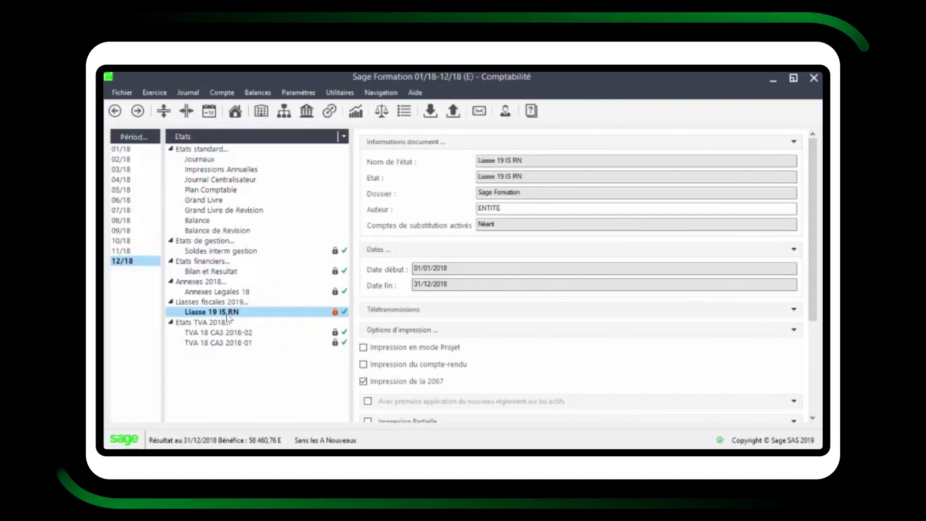
{"action": "double_click", "coordinate": [228, 313]}
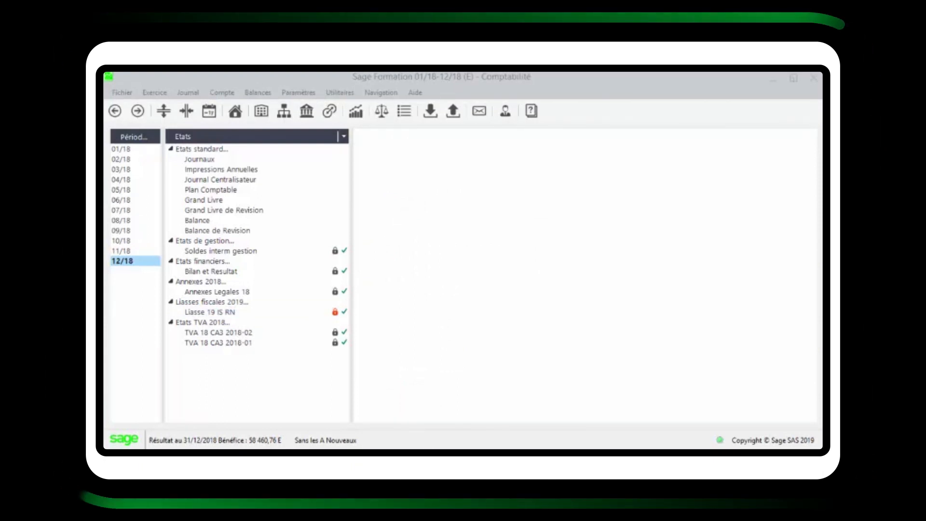
- Start the exercise's definitive closing and legal archiving despite unclosed months, and agree to close the 12/2018 Investissements & Financements exercise
{"action": "left_click", "coordinate": [154, 93]}
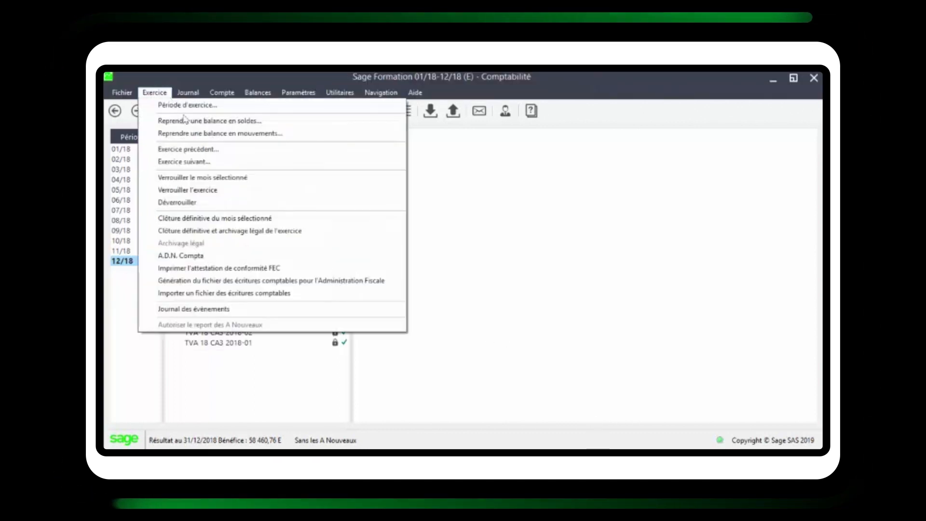
{"action": "left_click", "coordinate": [327, 238]}
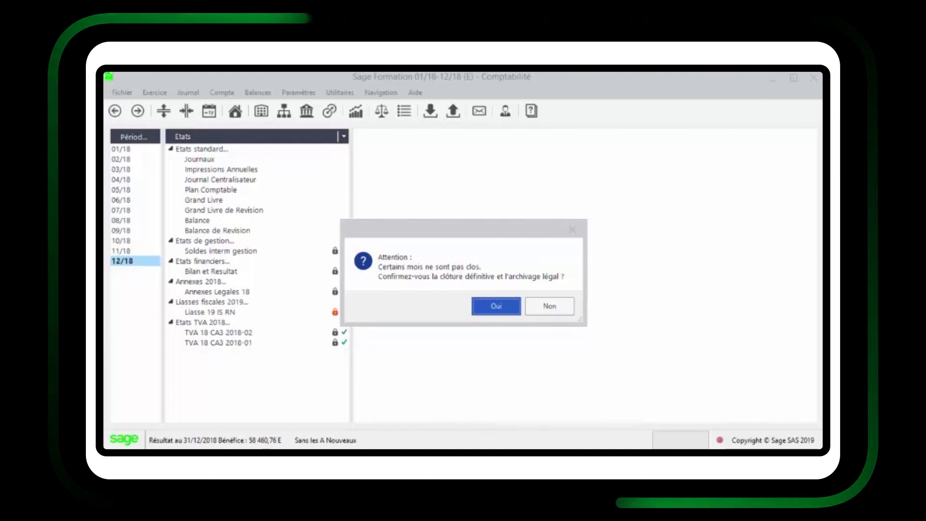
{"action": "left_click", "coordinate": [502, 308]}
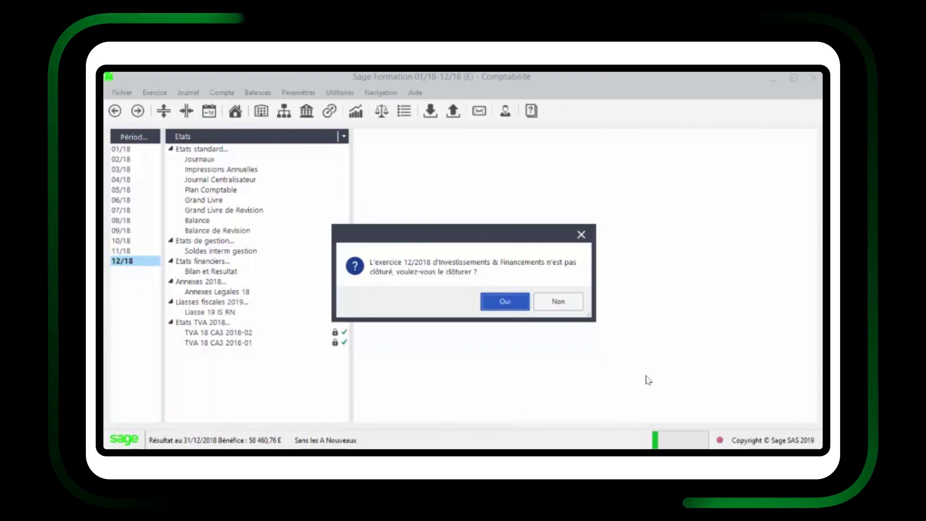
{"action": "left_click", "coordinate": [512, 302]}
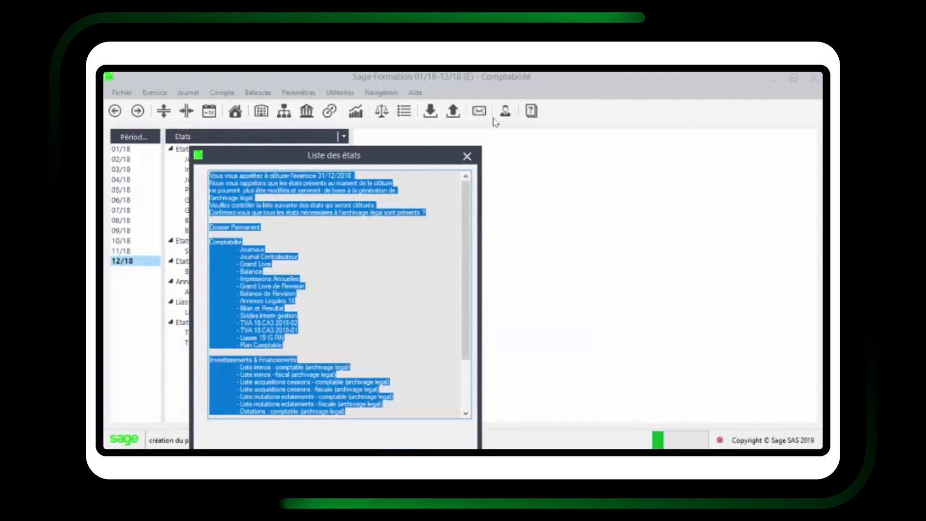
- Approve the list of statements for legal archiving and declare that the accounts are not kept in recette/dépense mode
{"action": "left_click", "coordinate": [472, 185]}
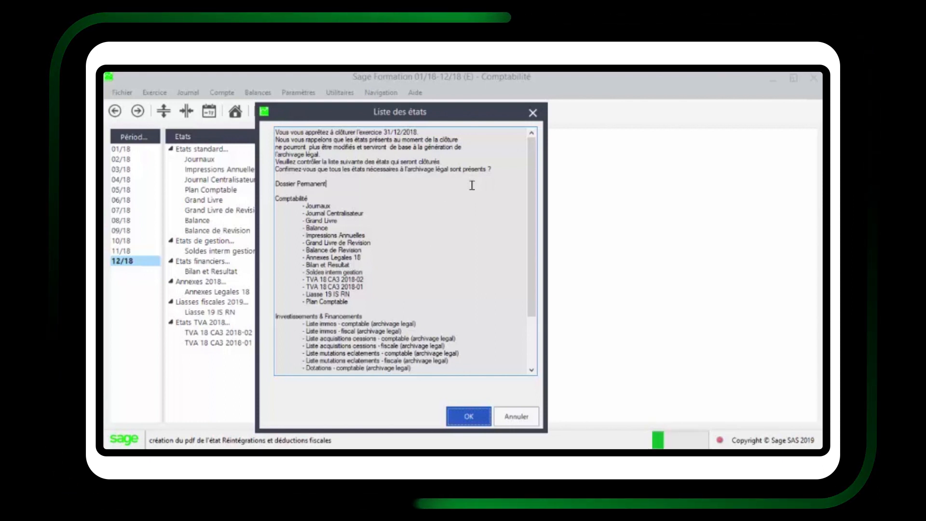
{"action": "left_click", "coordinate": [468, 416]}
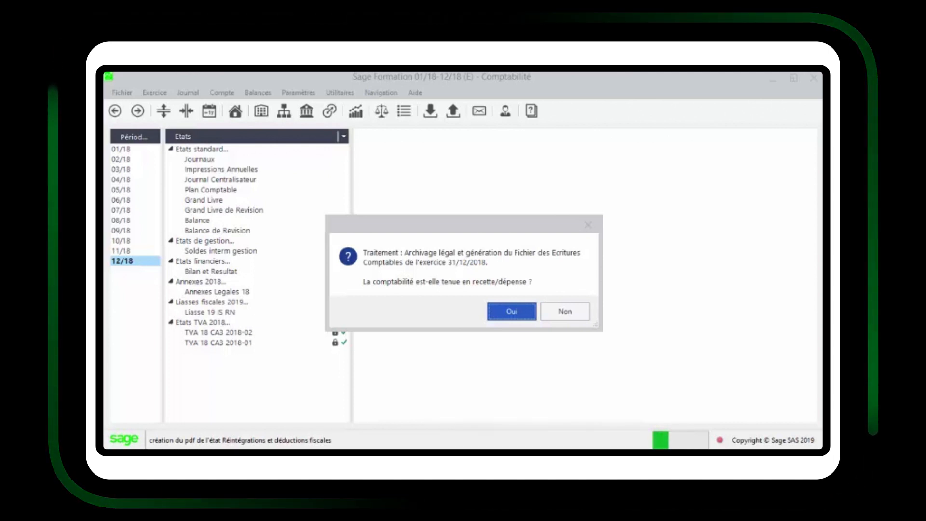
{"action": "left_click", "coordinate": [561, 312]}
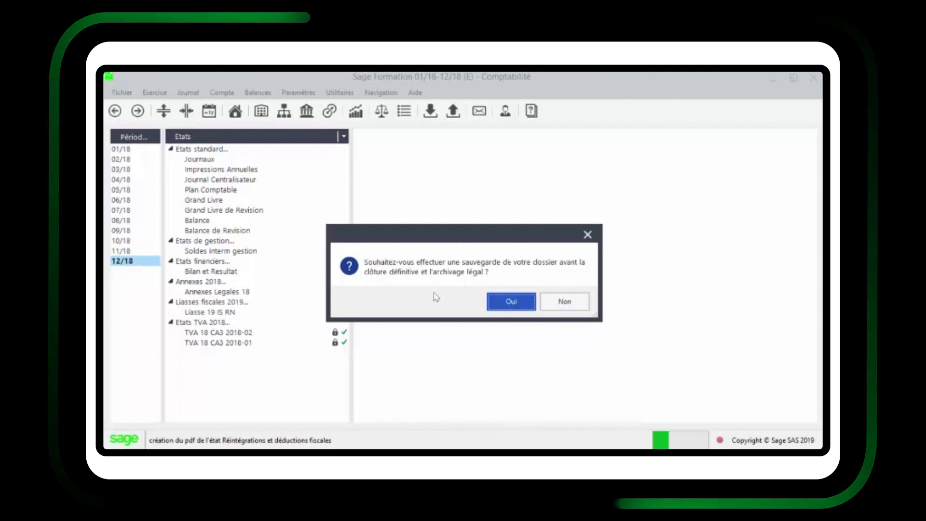
- Back up the dossier before closing as sageformat.zip in the Téléchargements folder
{"action": "left_click", "coordinate": [511, 303]}
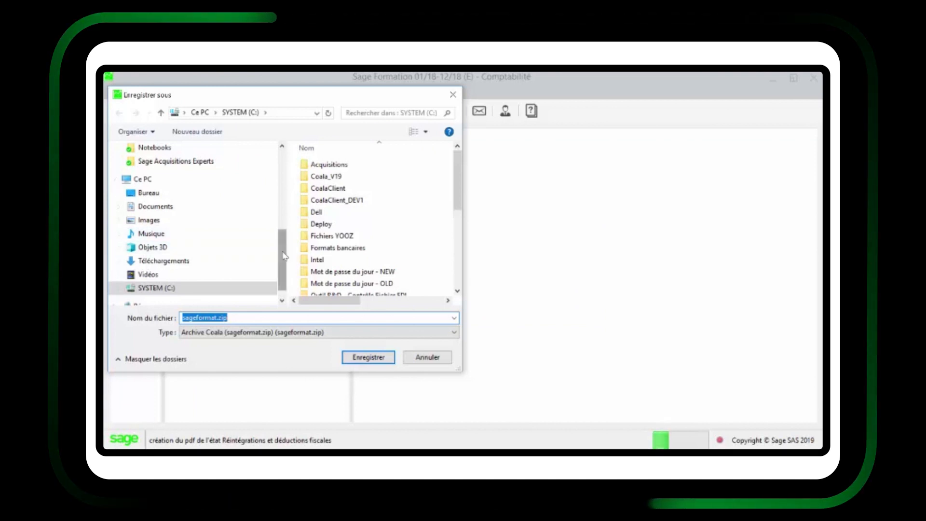
{"action": "left_click_drag", "start_coordinate": [284, 256], "coordinate": [267, 180]}
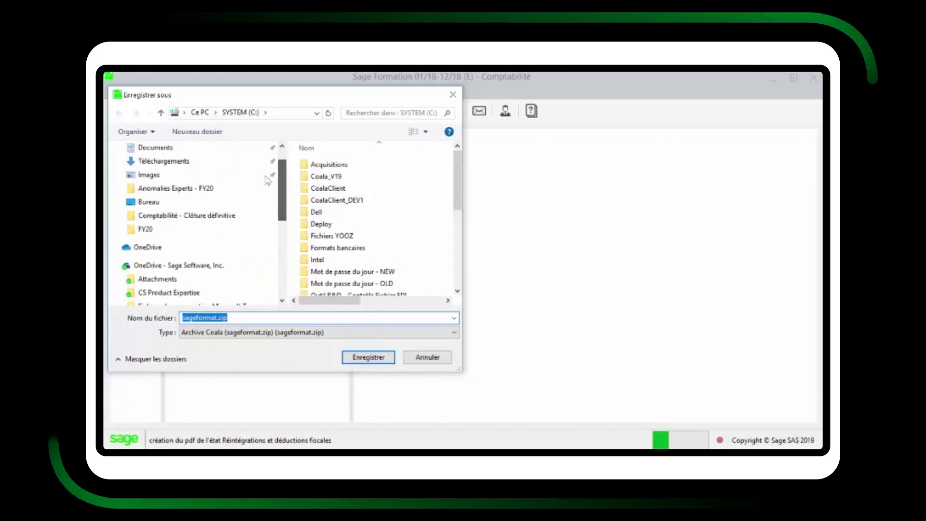
{"action": "left_click", "coordinate": [207, 162]}
{"action": "left_click", "coordinate": [368, 358]}
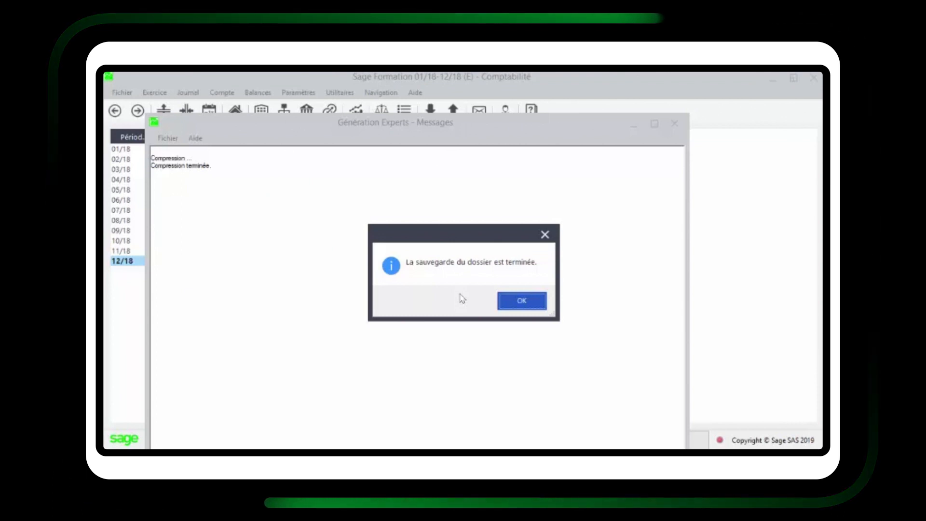
{"action": "left_click", "coordinate": [522, 304]}
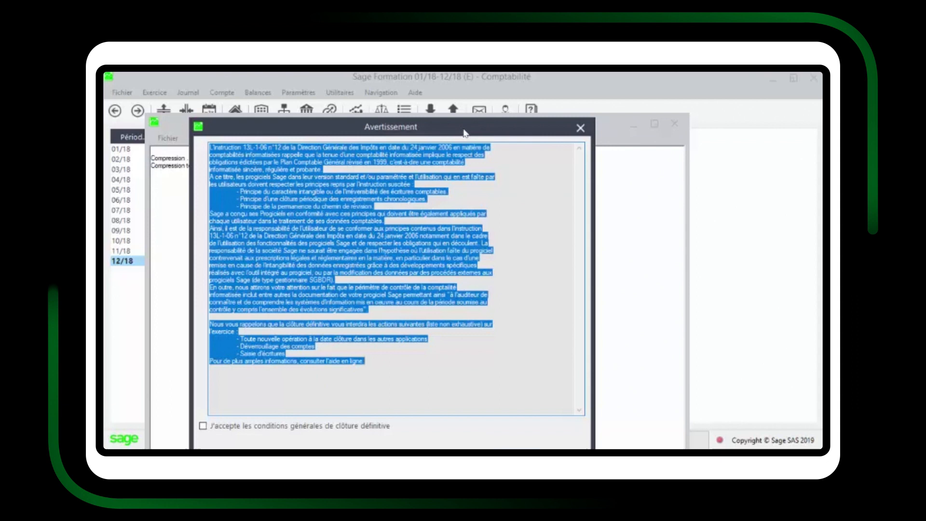
- Accept the general conditions of definitive closing in the warning and launch the closing
{"action": "left_click_drag", "start_coordinate": [462, 130], "coordinate": [506, 92]}
{"action": "left_click", "coordinate": [554, 196]}
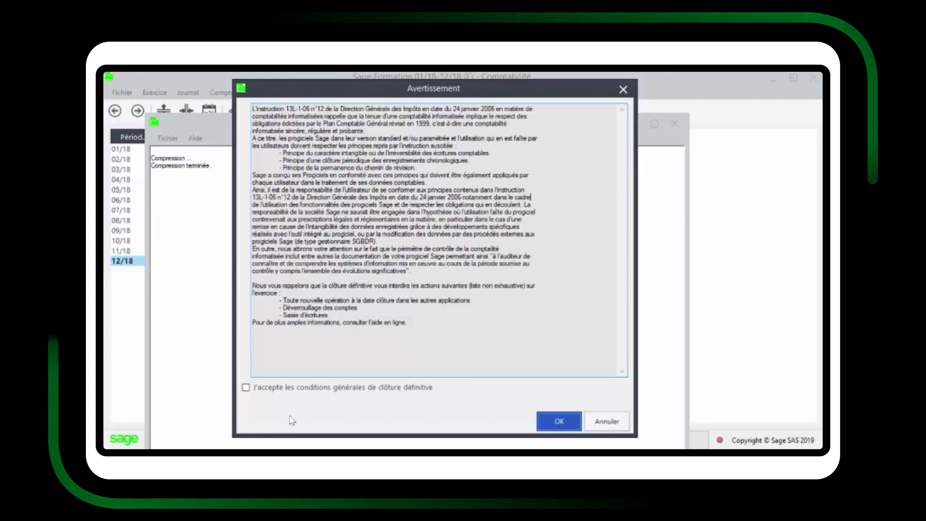
{"action": "left_click", "coordinate": [246, 388]}
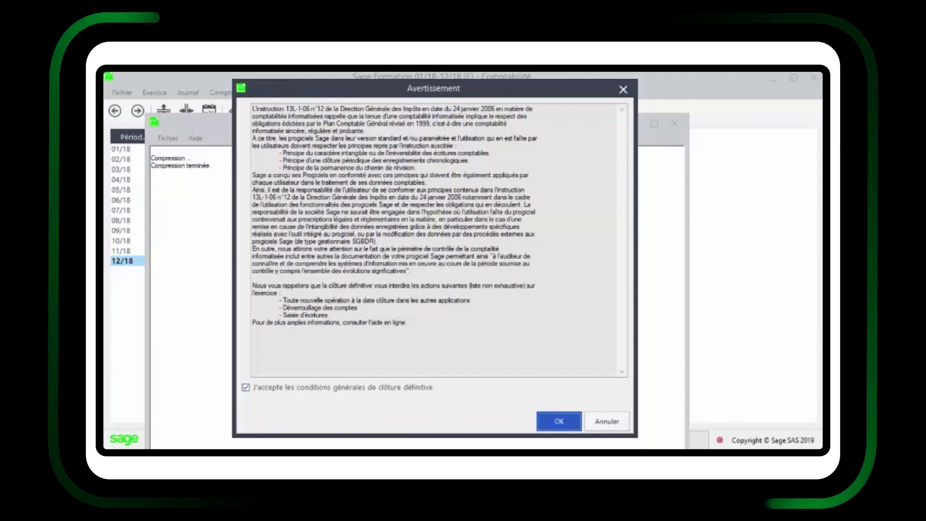
{"action": "left_click", "coordinate": [559, 427]}
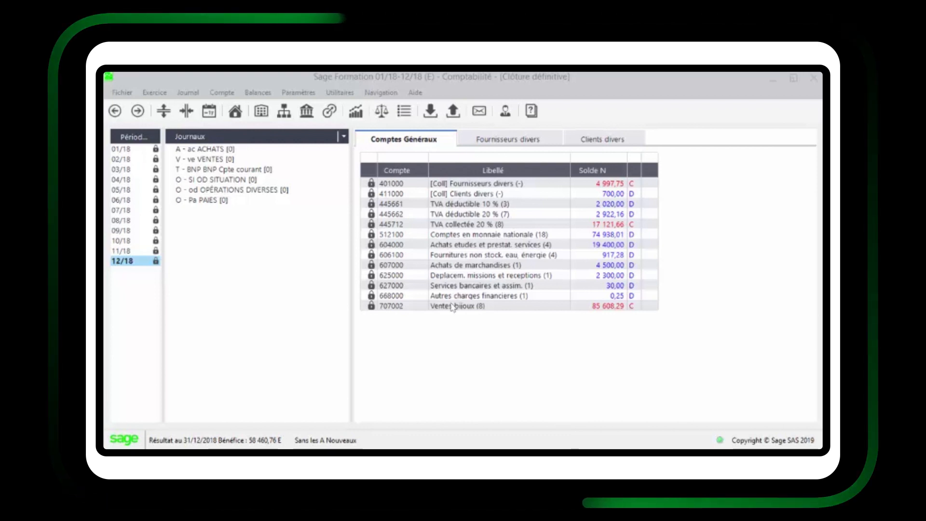
- Display periods 01/18 and 02/18 to check the locking of their journals and accounts
{"action": "left_click", "coordinate": [145, 151]}
{"action": "left_click", "coordinate": [145, 159]}
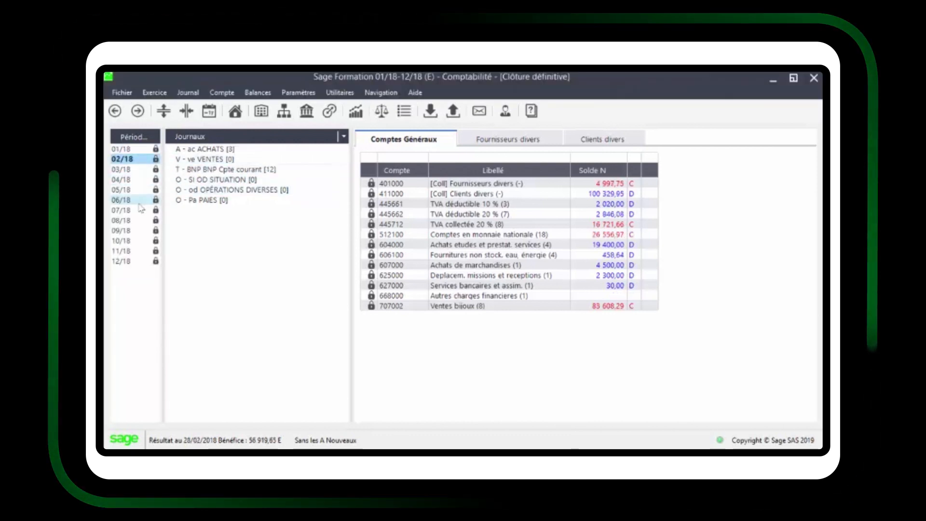